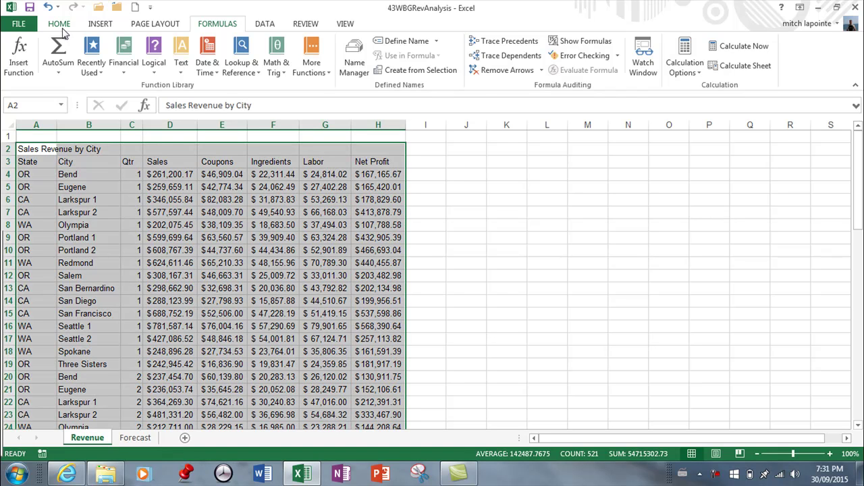
Step: Show the Home tab tools and deselect the table by clicking empty cell I10
click(60, 26)
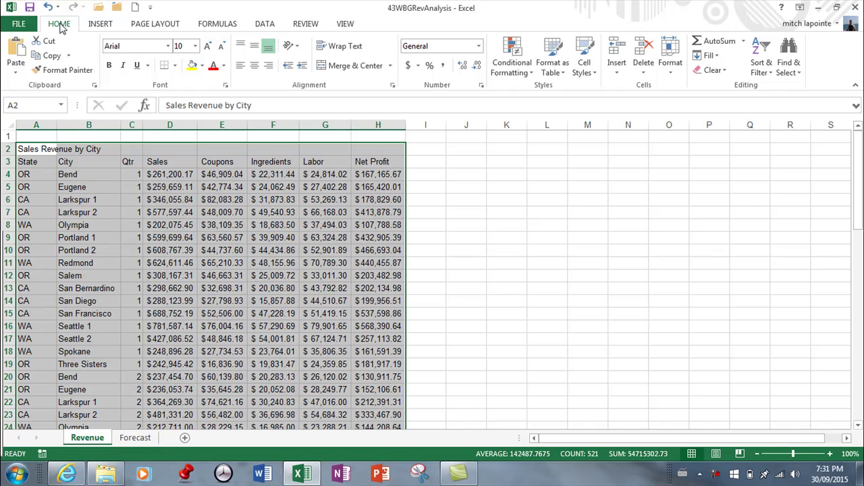
click(425, 248)
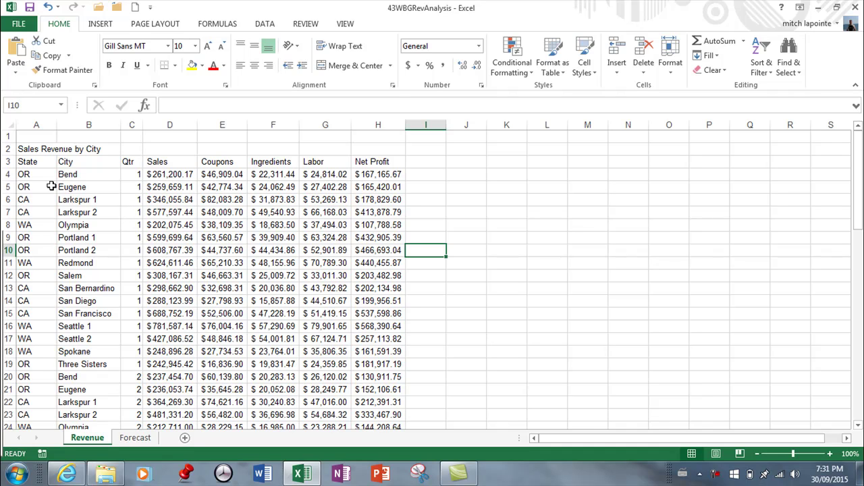
Step: Select the Revenue table A2:H67 and start entering the name sales in the Name Box
drag(65, 150, 283, 196)
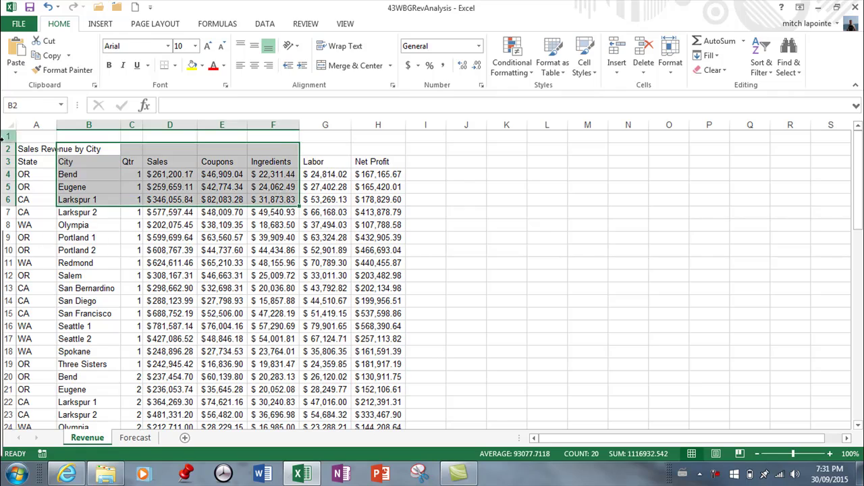
drag(41, 148, 380, 391)
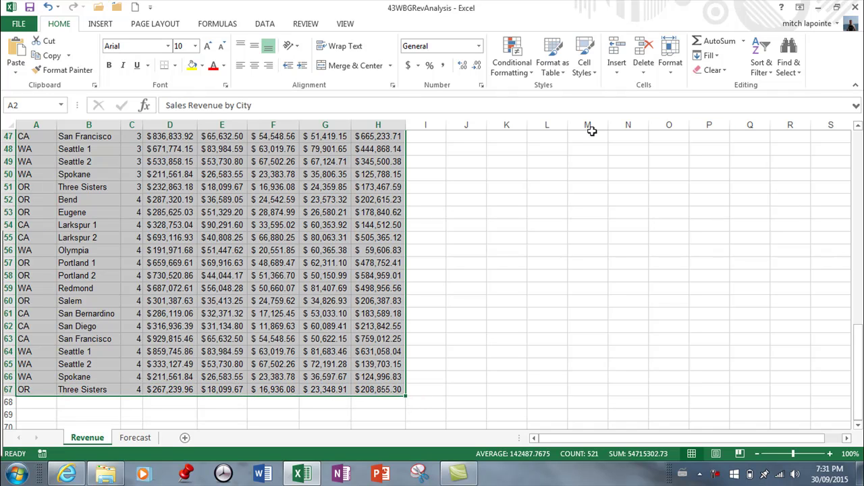
click(36, 105)
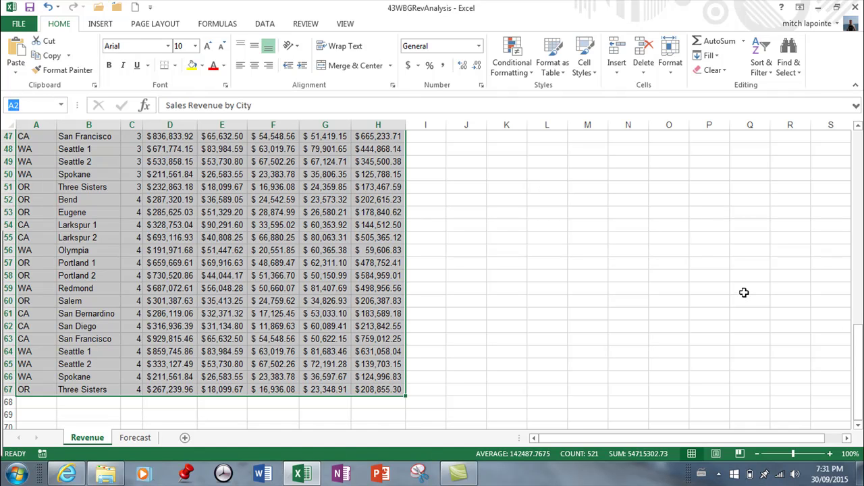
text(sales)
scroll(744, 292, up, 15)
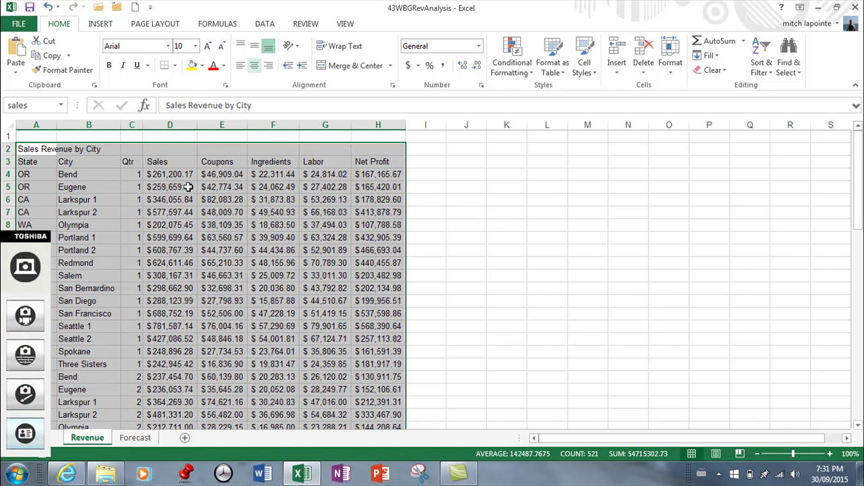
Step: From the Forecast sheet, pick sales in the Name Box list to jump back to Revenue
click(153, 439)
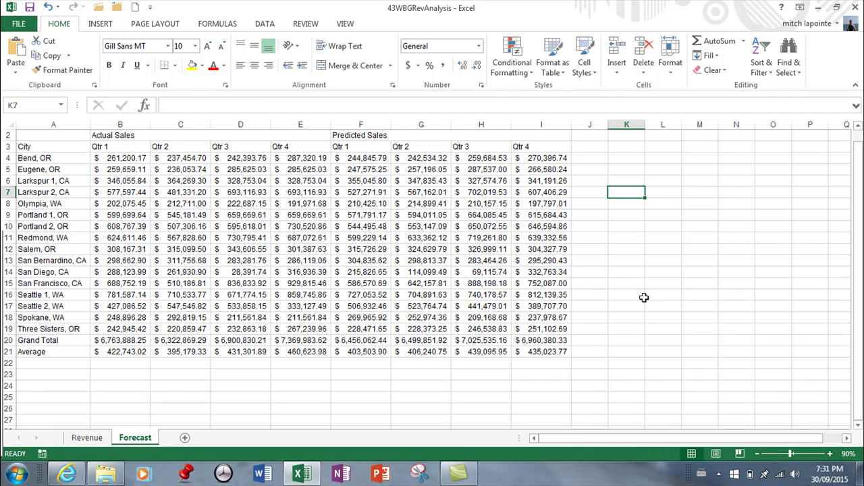
click(61, 105)
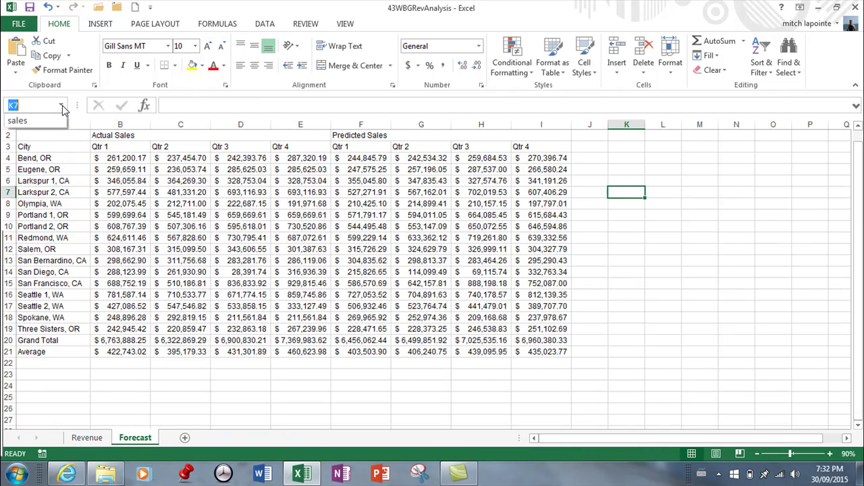
click(27, 119)
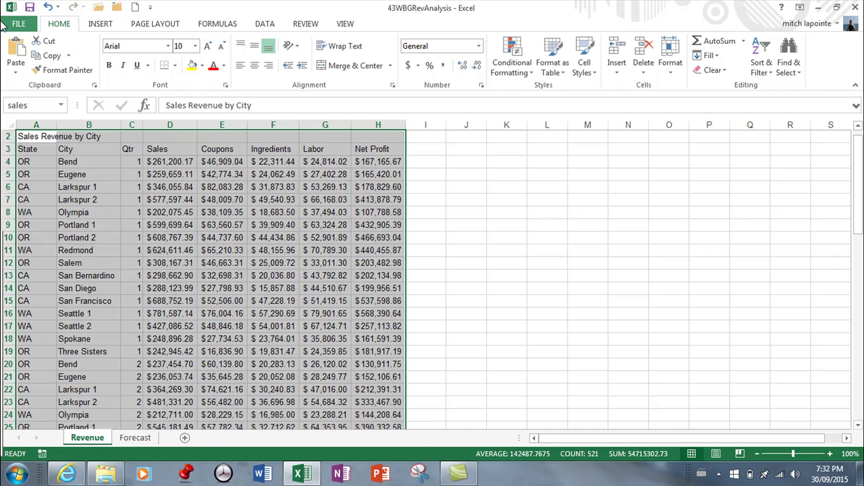
Step: Delete the sales name in Name Manager and confirm the deletion
click(224, 27)
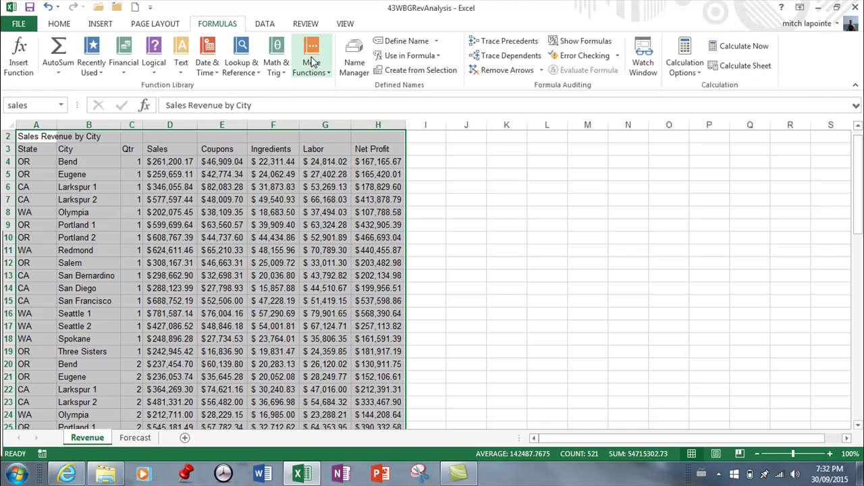
click(351, 65)
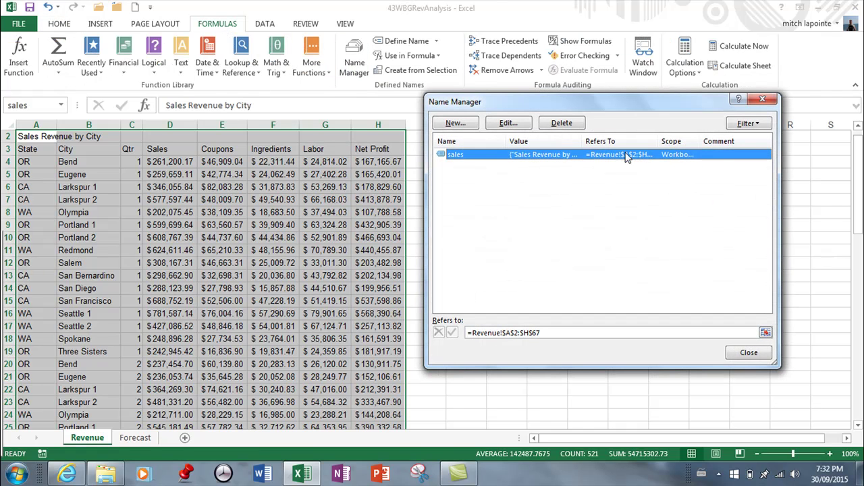
click(561, 123)
click(409, 261)
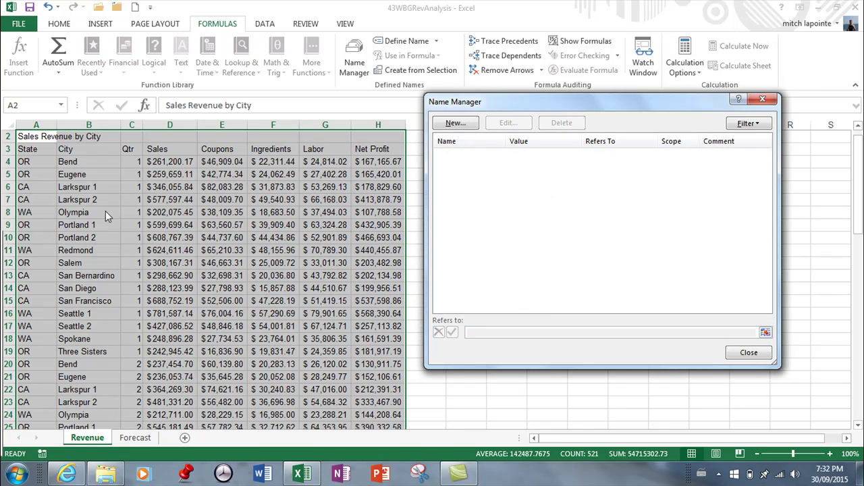
Step: Define a new name Sales for Revenue!$A$2:$H$67, scoped to the Revenue sheet
click(466, 126)
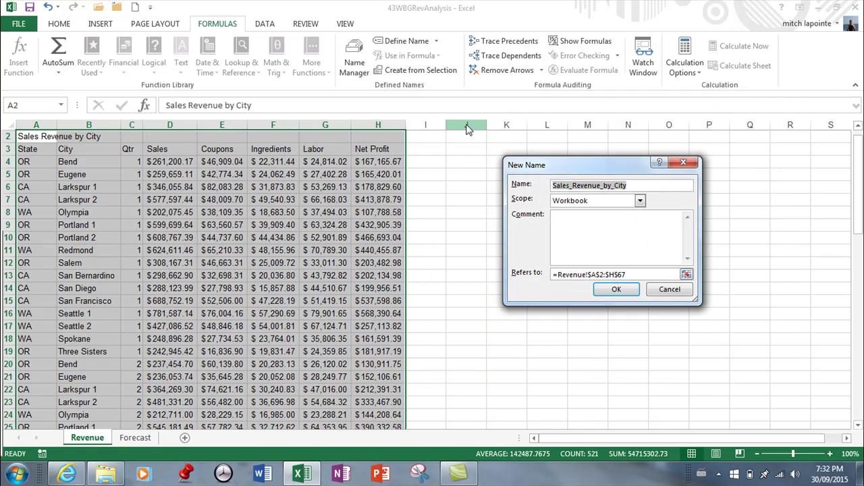
click(639, 187)
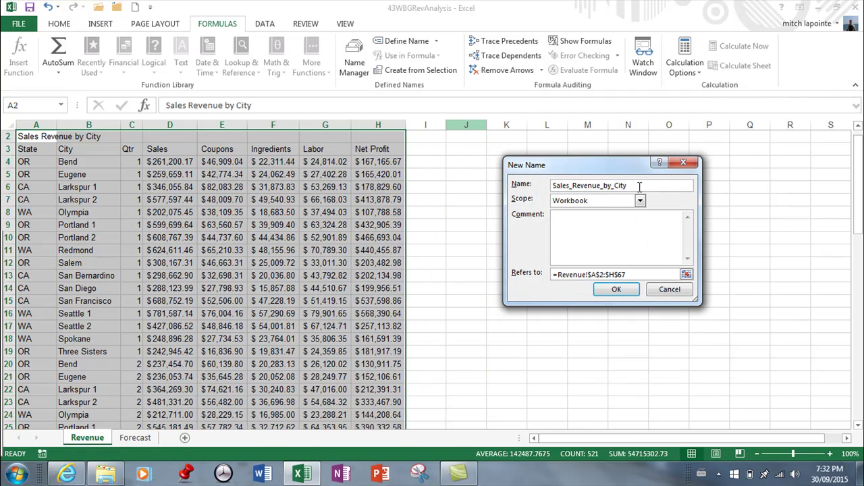
shift+click(569, 187)
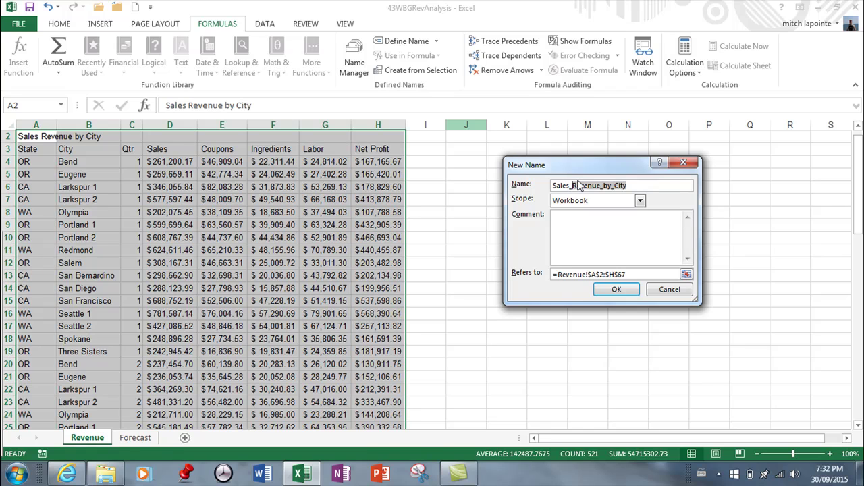
key(BackSpace)
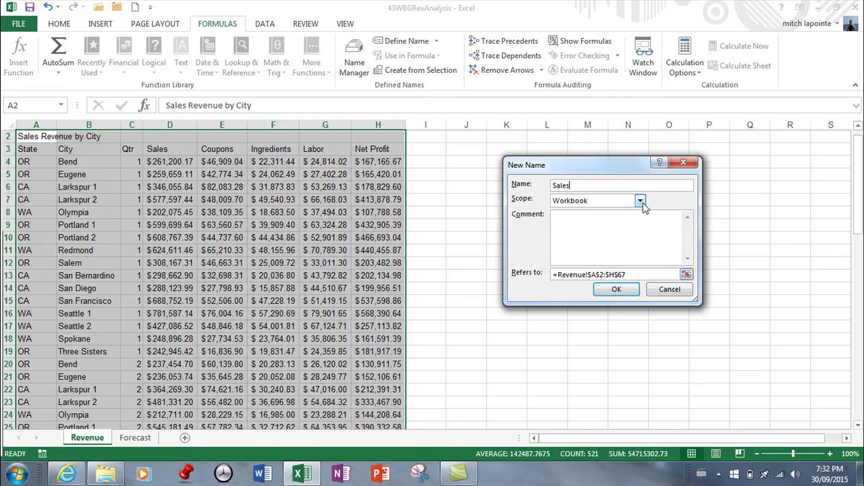
click(639, 201)
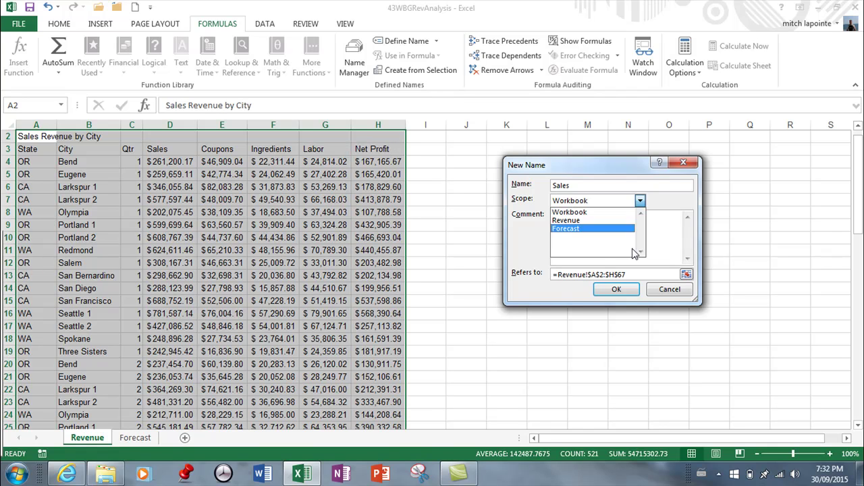
click(567, 221)
click(585, 224)
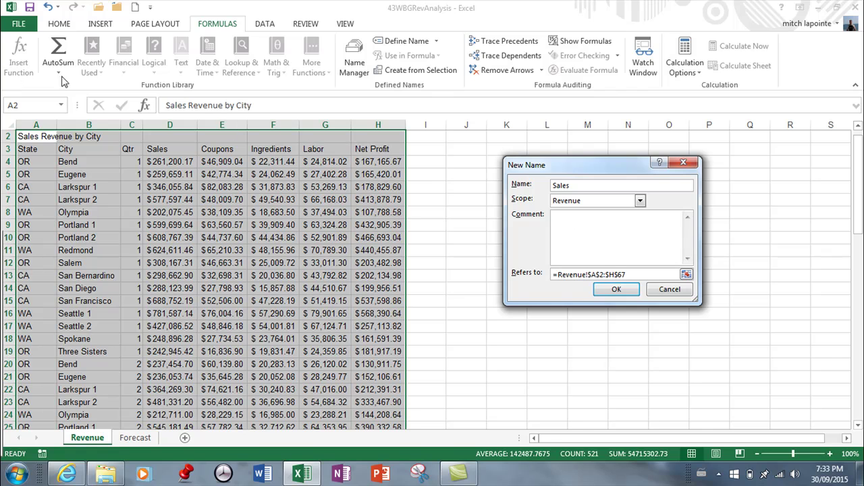
click(616, 290)
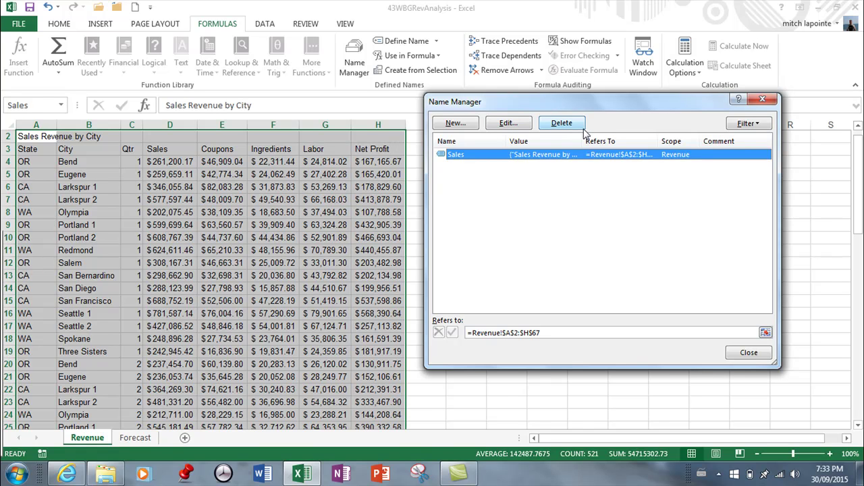
Step: Close Name Manager and select the table from the State header A3 down to H67
click(749, 353)
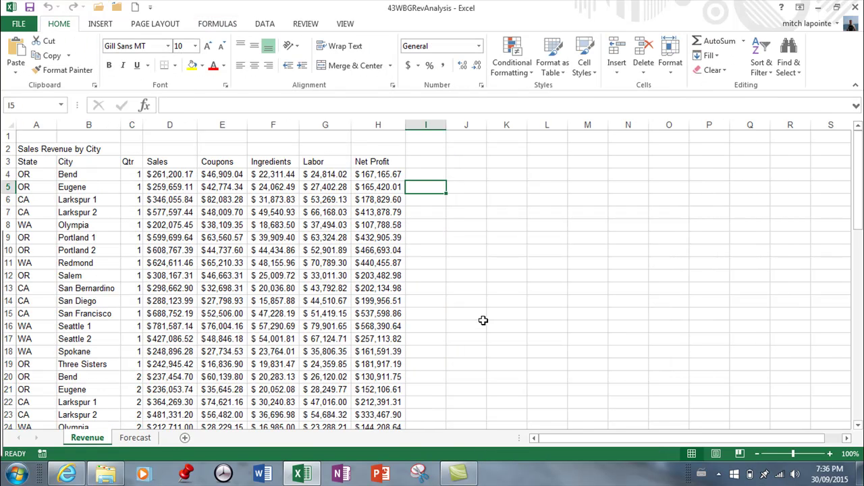
click(32, 163)
drag(68, 173, 388, 403)
scroll(473, 293, up, 15)
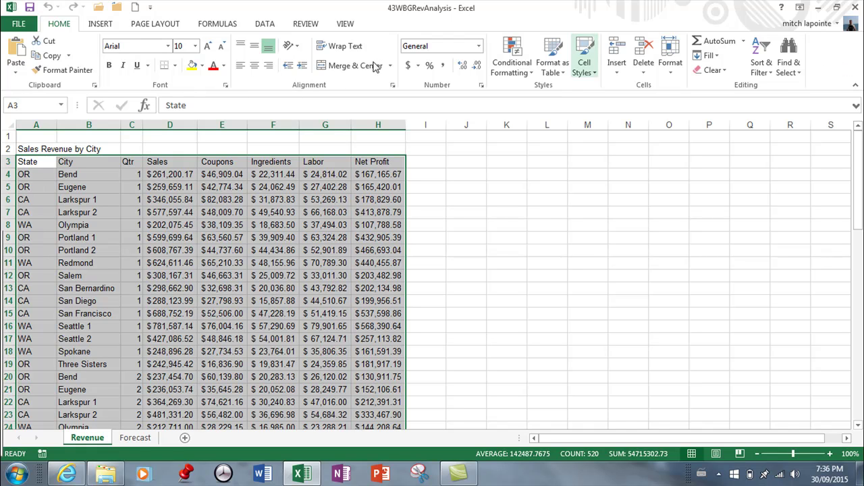
click(266, 25)
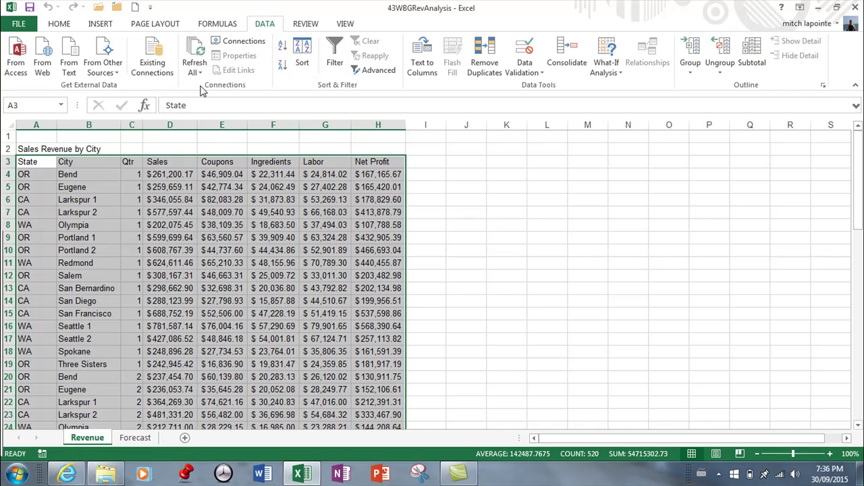
Step: Sort the table by State on Values, A to Z, so CA, OR, WA rows group together
click(307, 59)
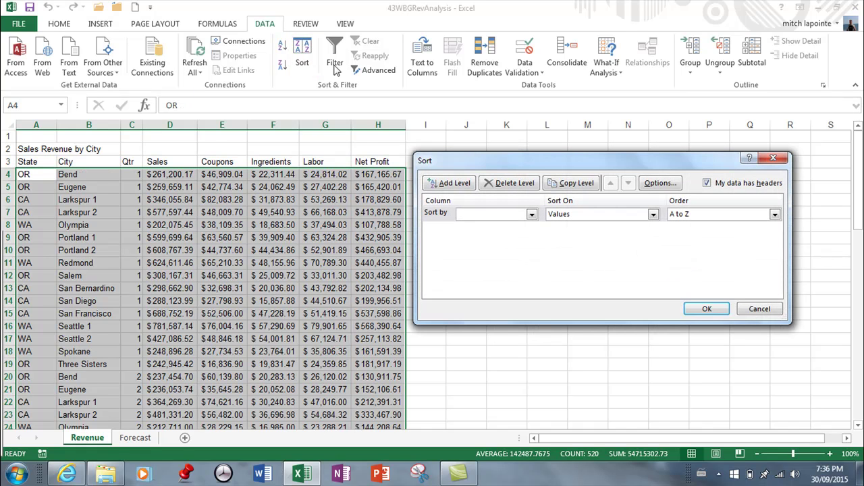
click(531, 215)
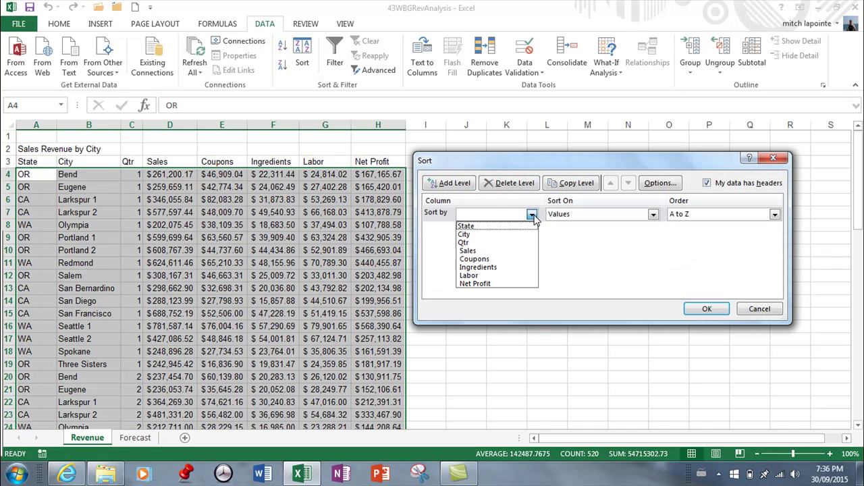
click(479, 228)
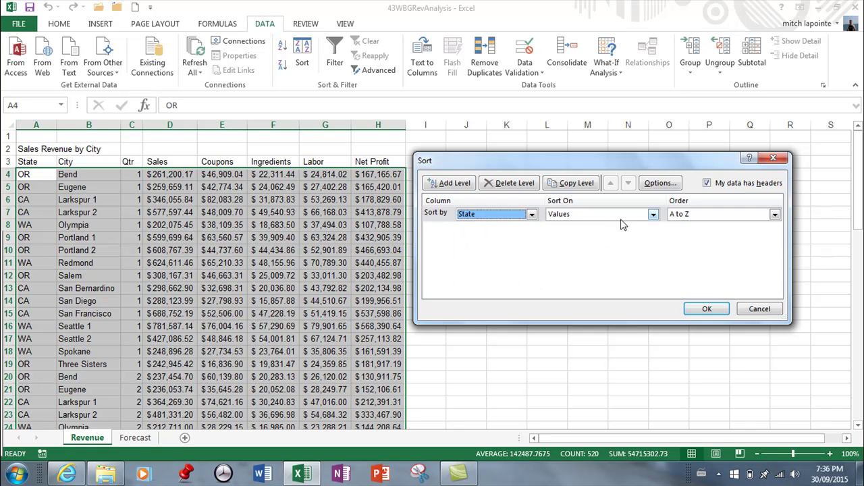
click(706, 309)
scroll(131, 218, down, 6)
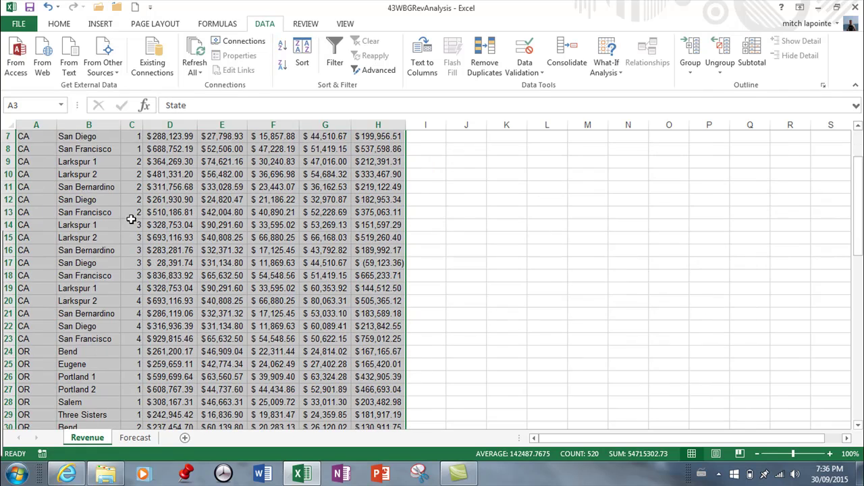
scroll(135, 216, down, 5)
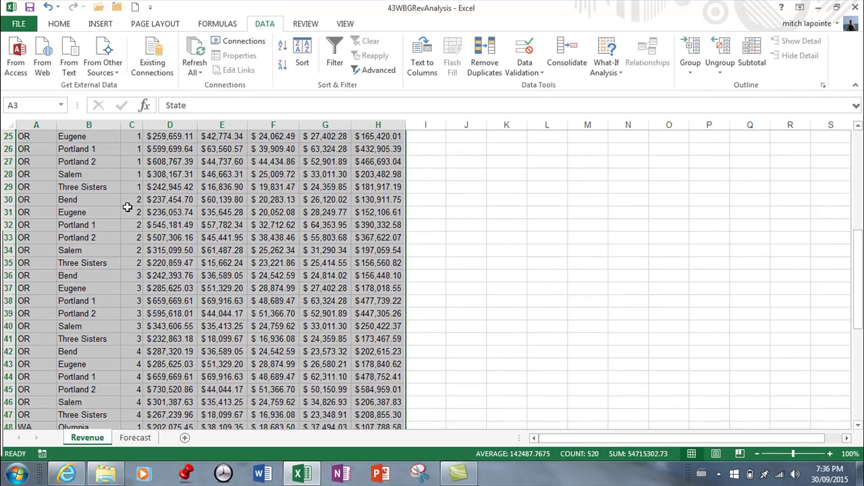
scroll(127, 209, down, 5)
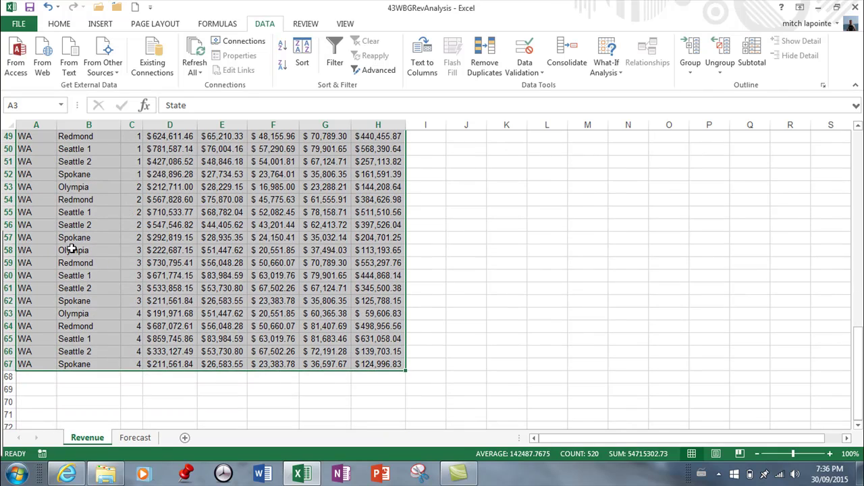
scroll(52, 206, up, 3)
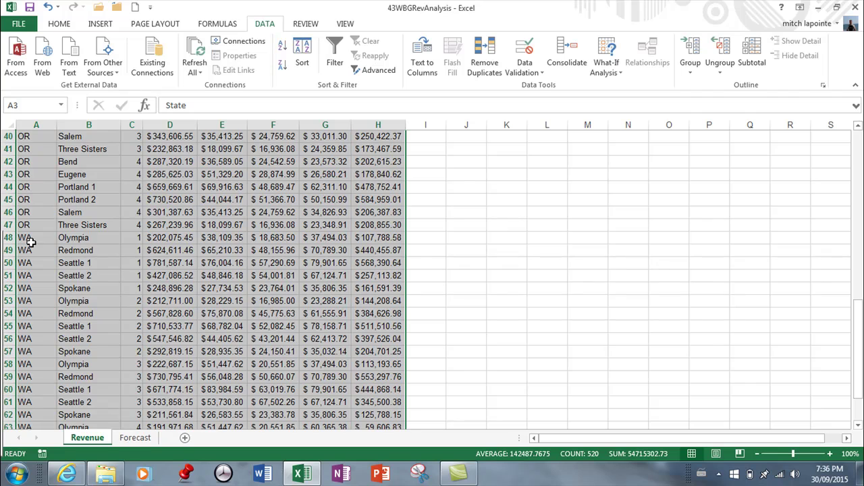
scroll(31, 242, up, 13)
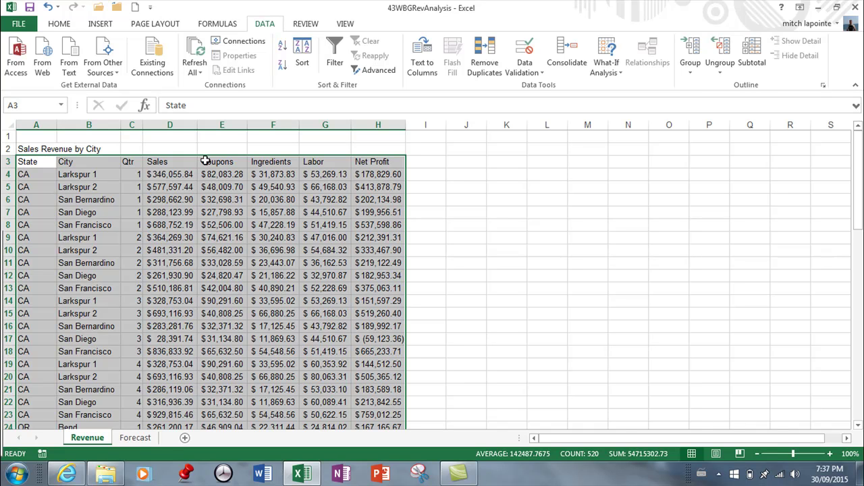
scroll(206, 349, down, 6)
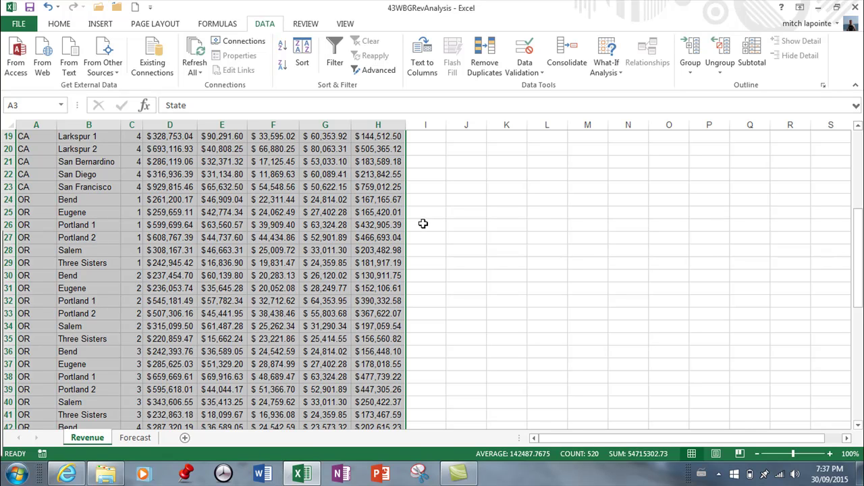
scroll(503, 183, up, 6)
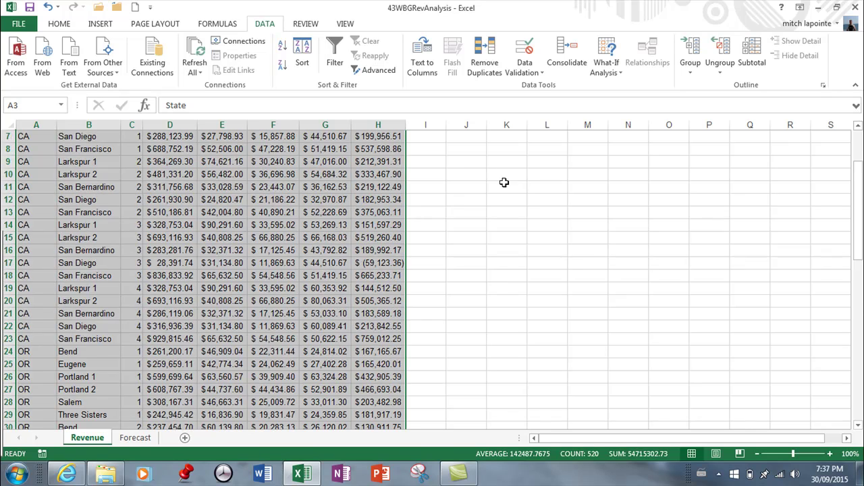
Step: Add Sum subtotals at each State change for Sales, Coupons, Ingredients, Labor and Net Profit
click(757, 54)
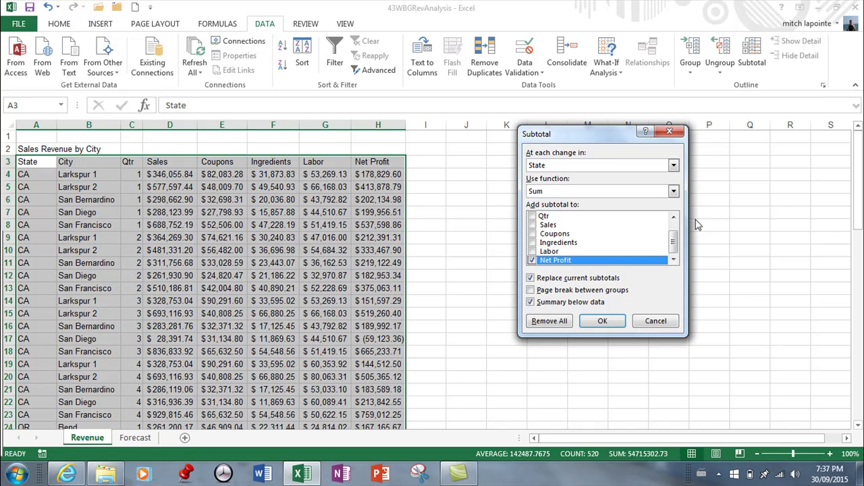
click(673, 192)
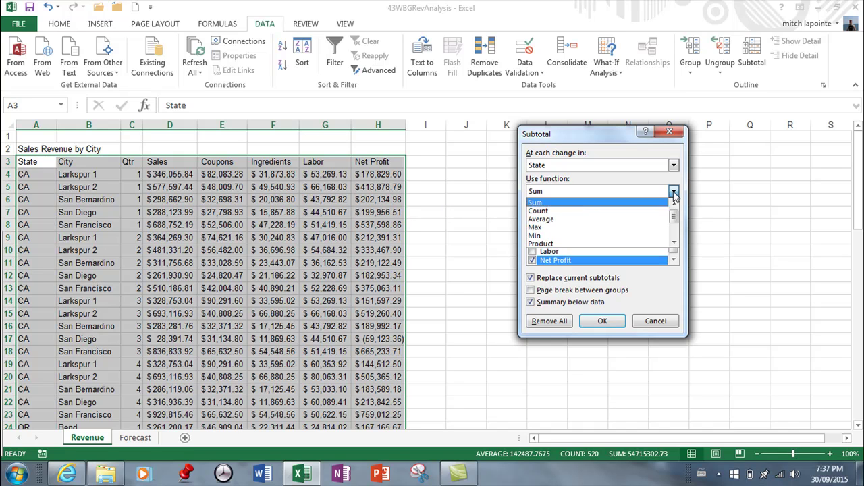
click(550, 205)
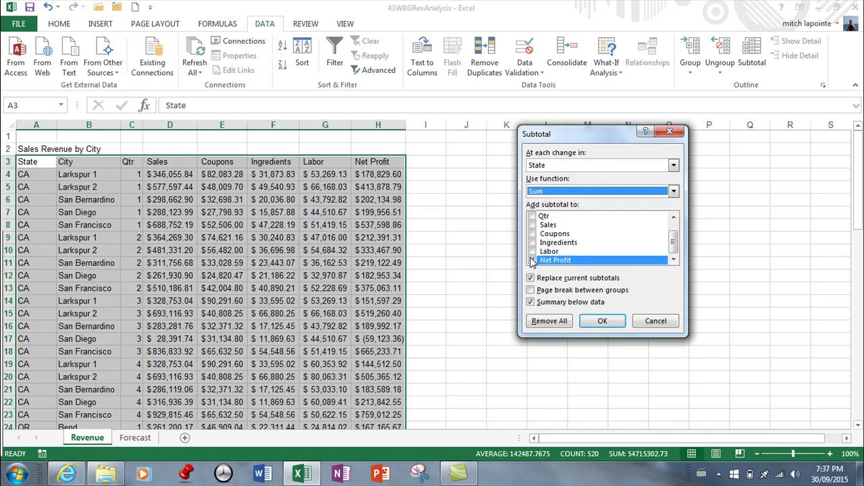
click(532, 261)
click(533, 225)
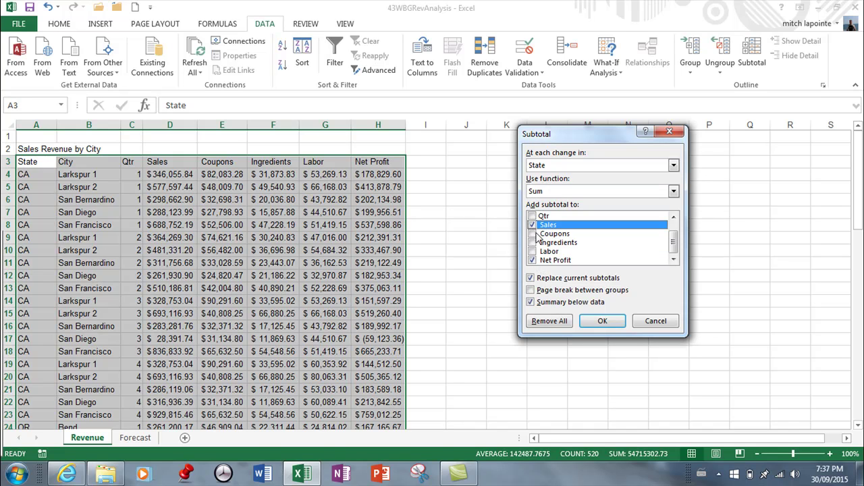
click(533, 234)
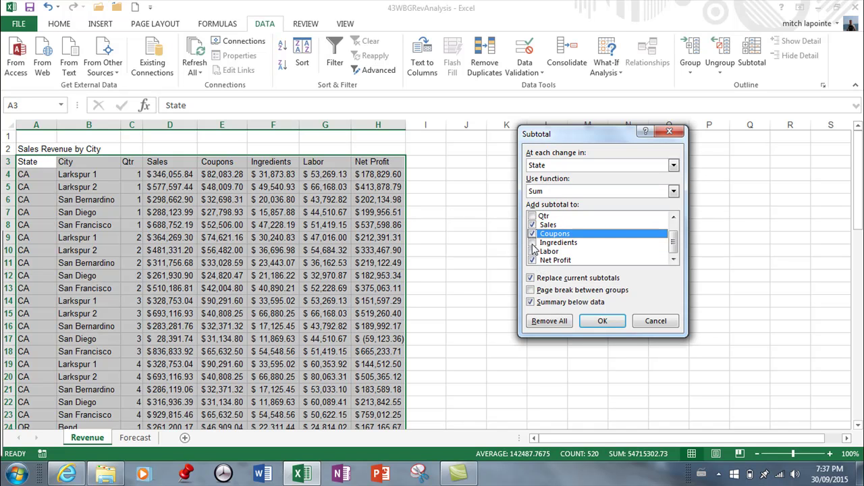
click(533, 242)
click(533, 251)
click(532, 260)
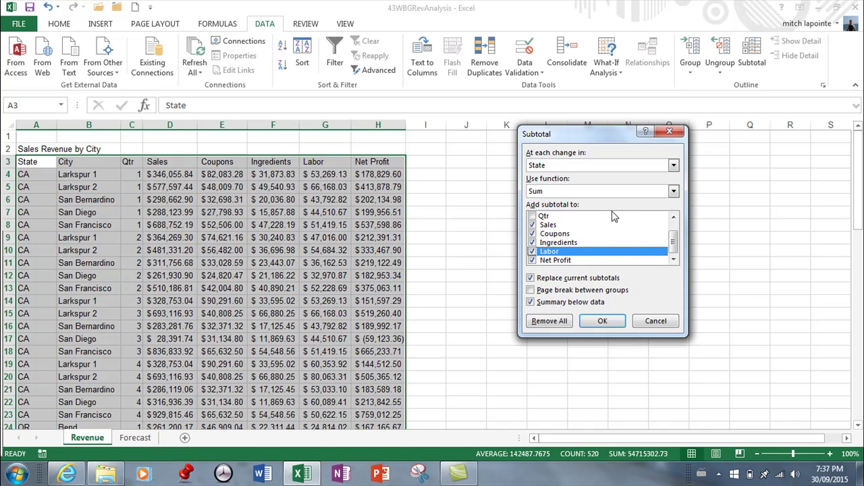
click(602, 322)
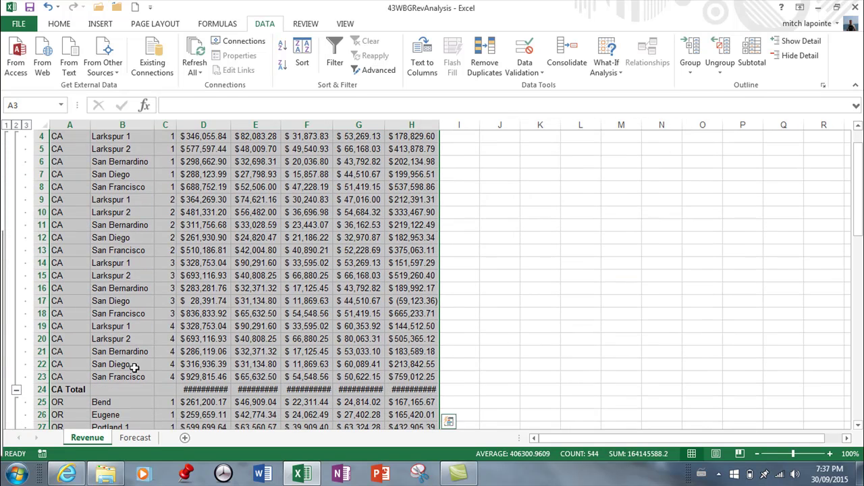
mouse_move(9, 387)
scroll(392, 274, down, 8)
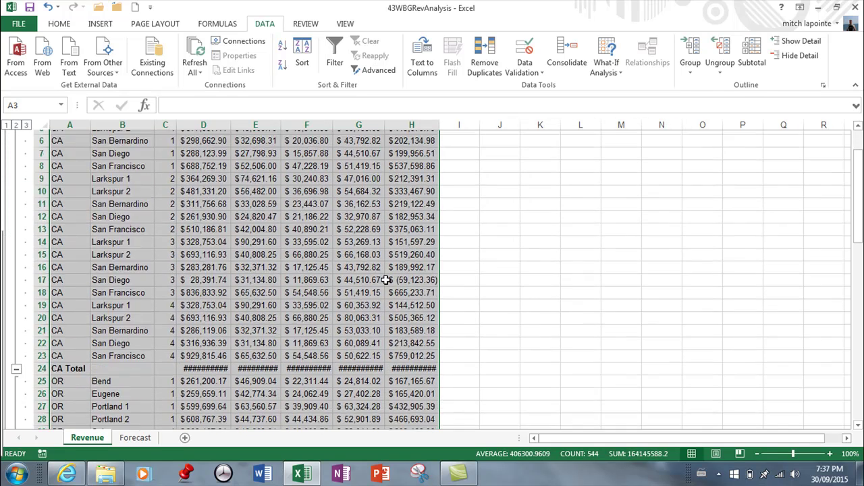
scroll(402, 270, down, 9)
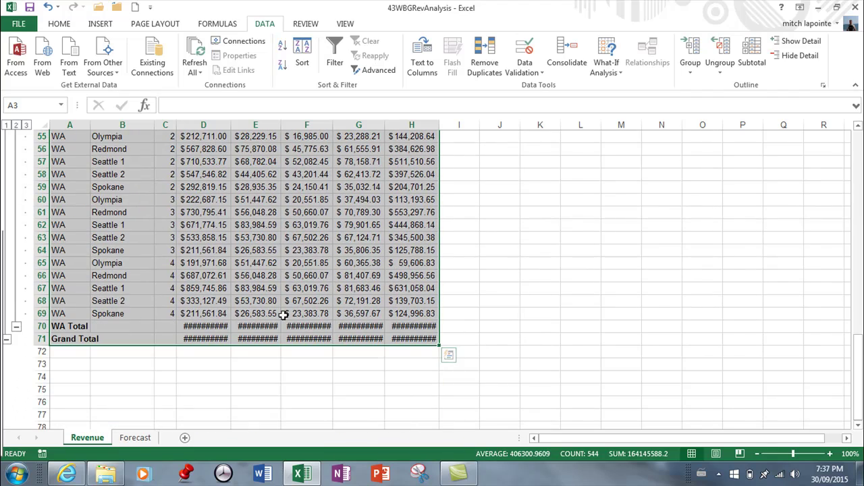
scroll(378, 318, up, 8)
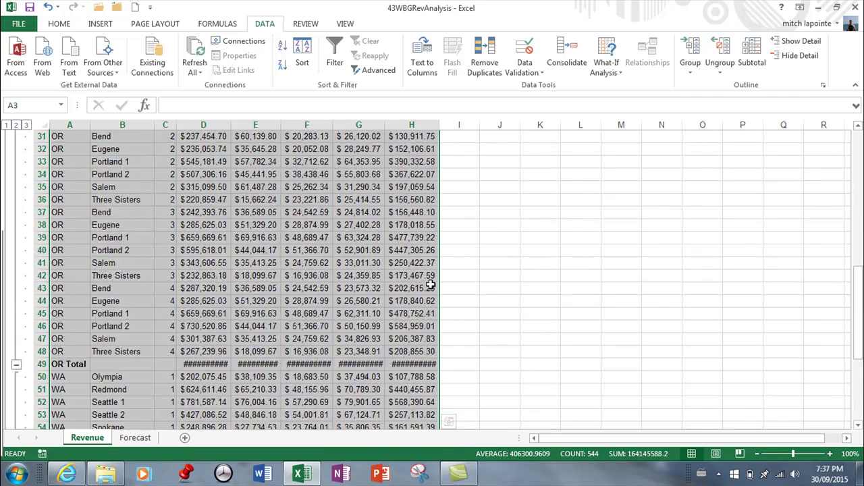
scroll(431, 286, up, 10)
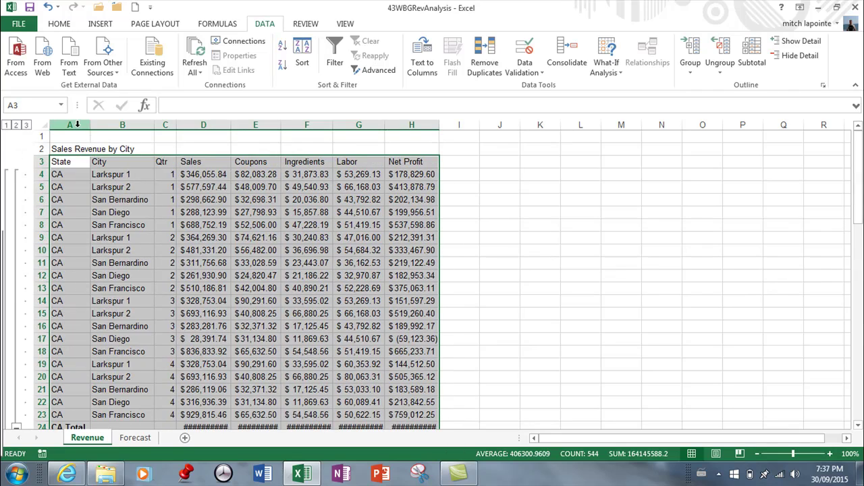
drag(78, 124, 433, 124)
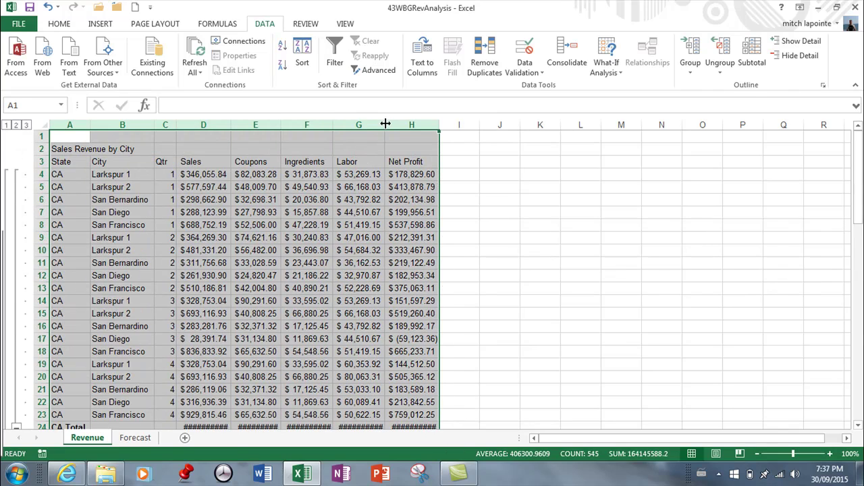
double_click(385, 124)
scroll(344, 147, down, 5)
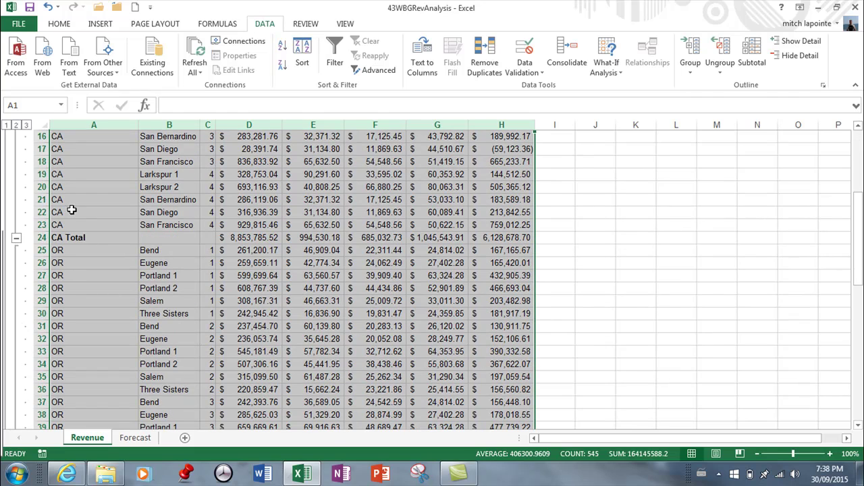
scroll(497, 248, down, 10)
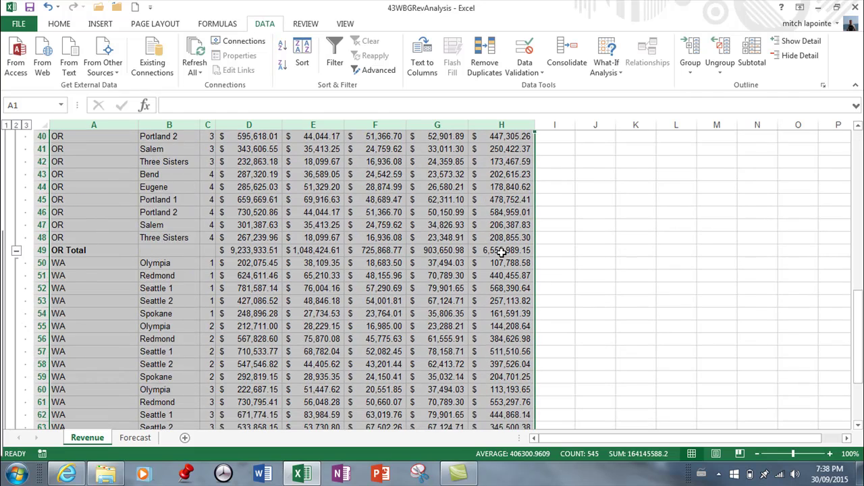
scroll(504, 253, down, 4)
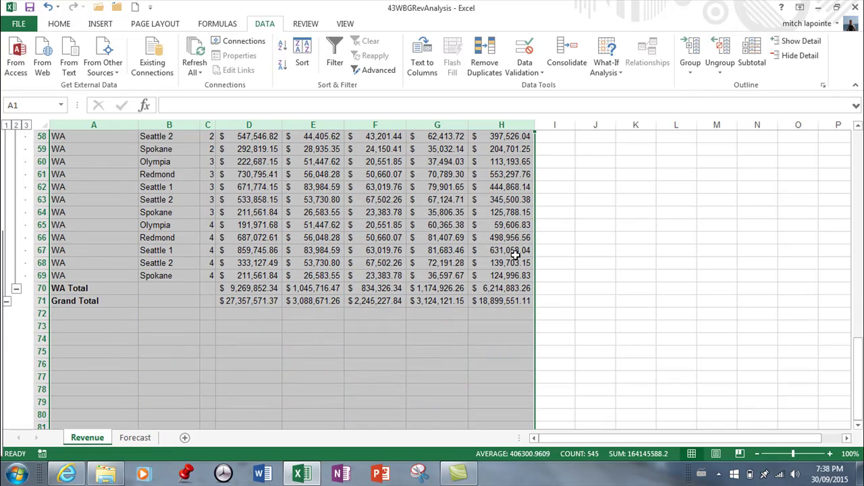
scroll(516, 255, up, 9)
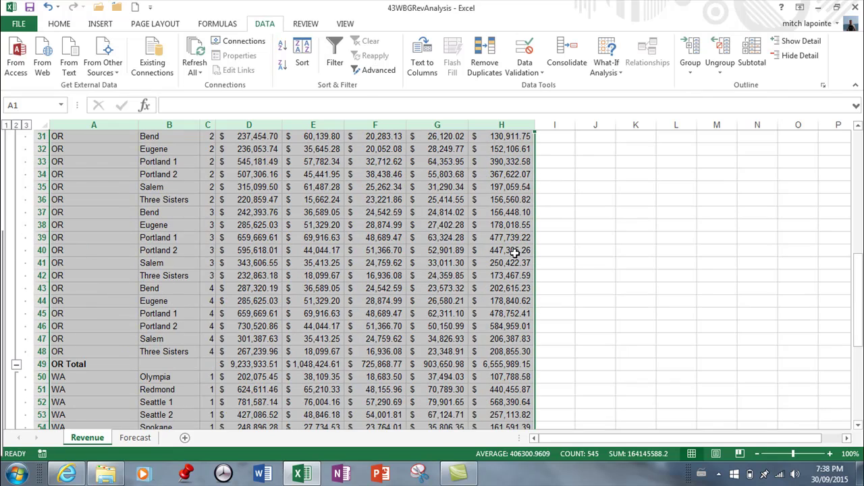
scroll(516, 252, up, 10)
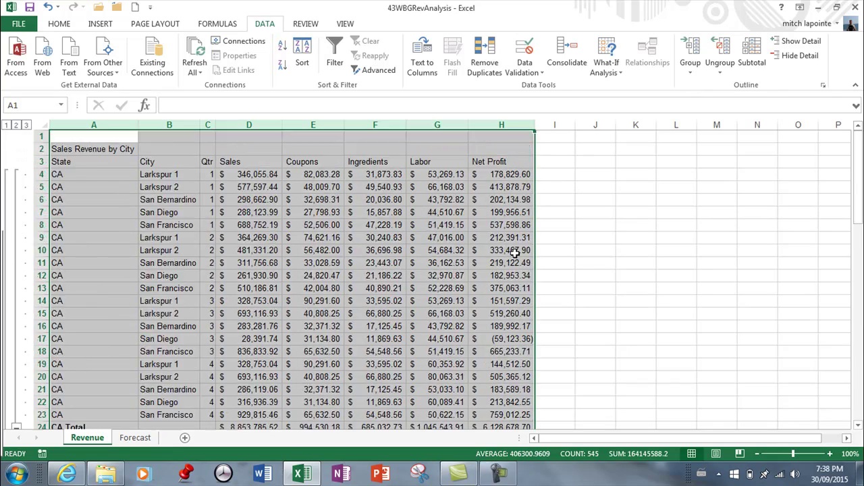
click(16, 126)
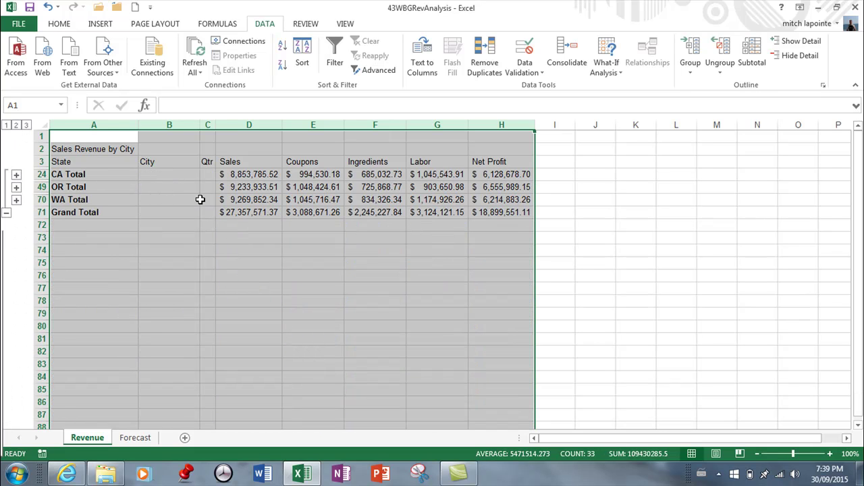
click(6, 125)
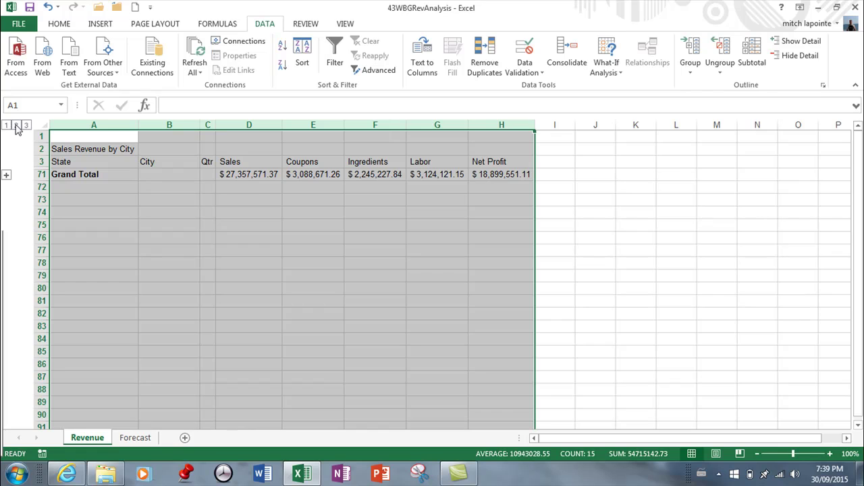
click(17, 125)
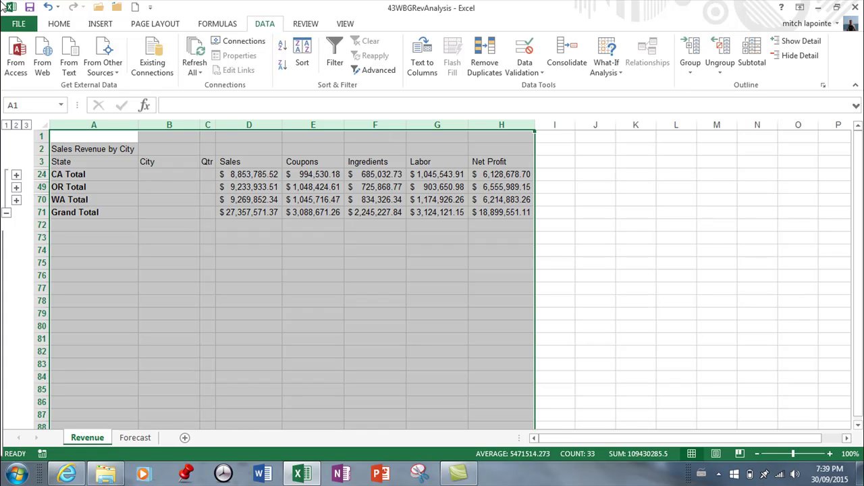
click(26, 126)
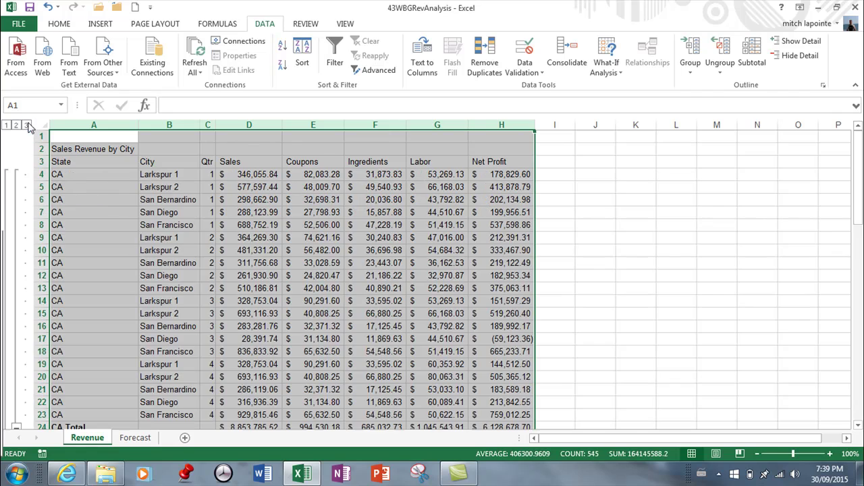
scroll(286, 227, down, 7)
scroll(270, 210, up, 7)
Step: Check the Ungroup menu options and scroll through the outlined sheet
click(727, 62)
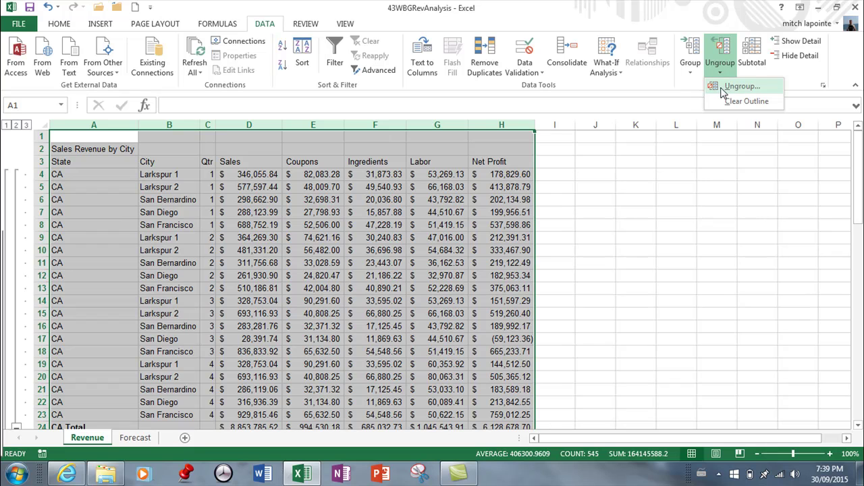
click(725, 88)
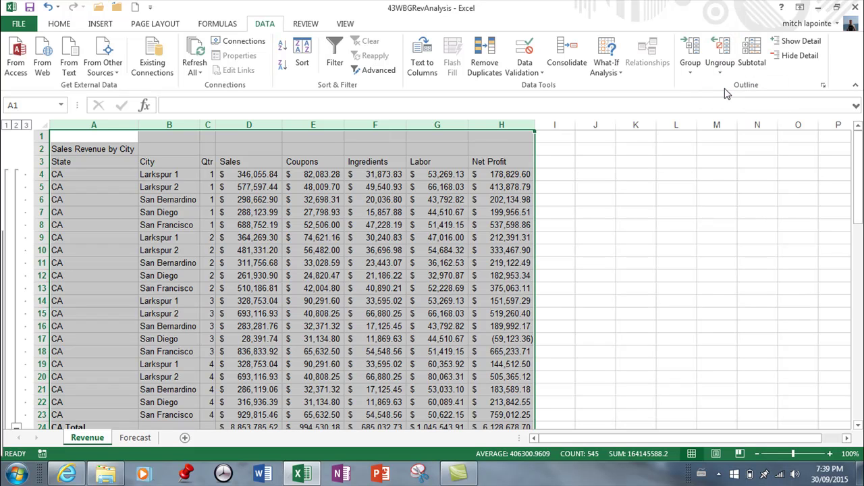
scroll(574, 187, down, 8)
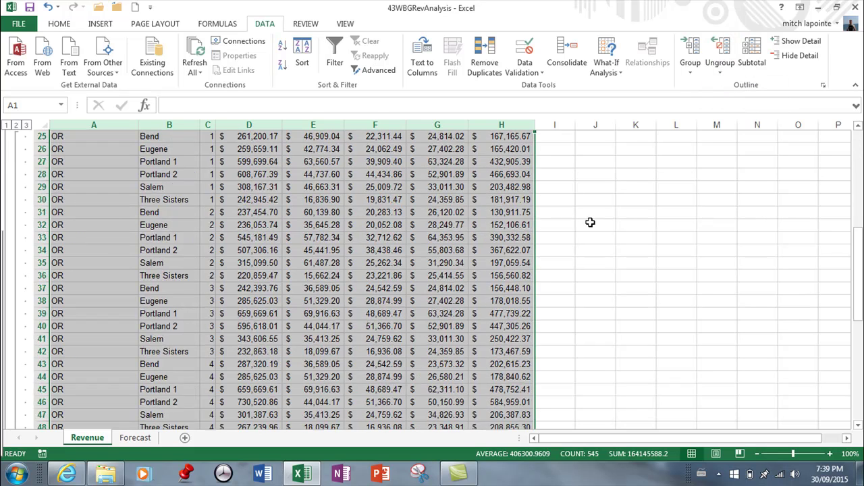
scroll(590, 222, up, 2)
scroll(591, 222, down, 2)
scroll(600, 135, up, 3)
scroll(79, 35, up, 2)
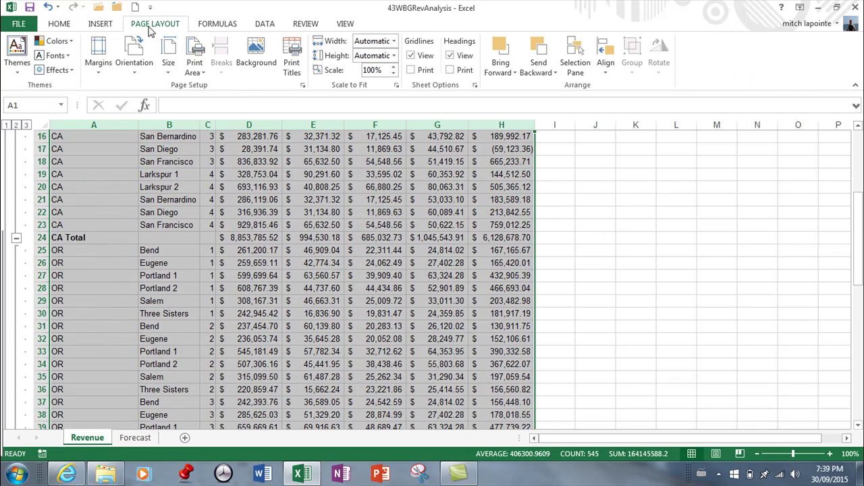
Step: Clear the sheet's outline, then try Ungroup and dismiss the cannot-ungroup error
click(257, 27)
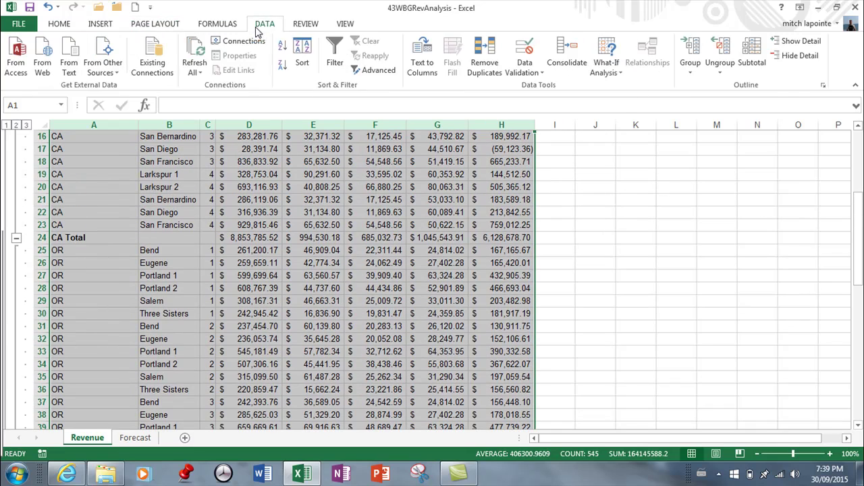
click(721, 73)
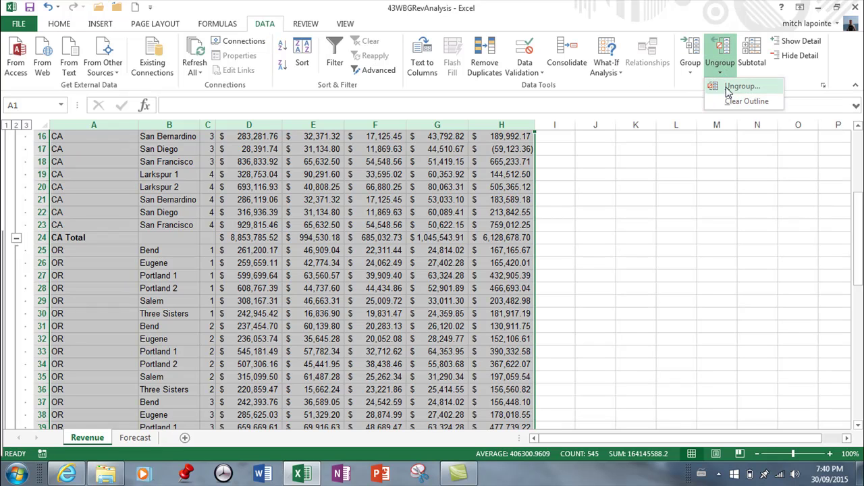
click(735, 101)
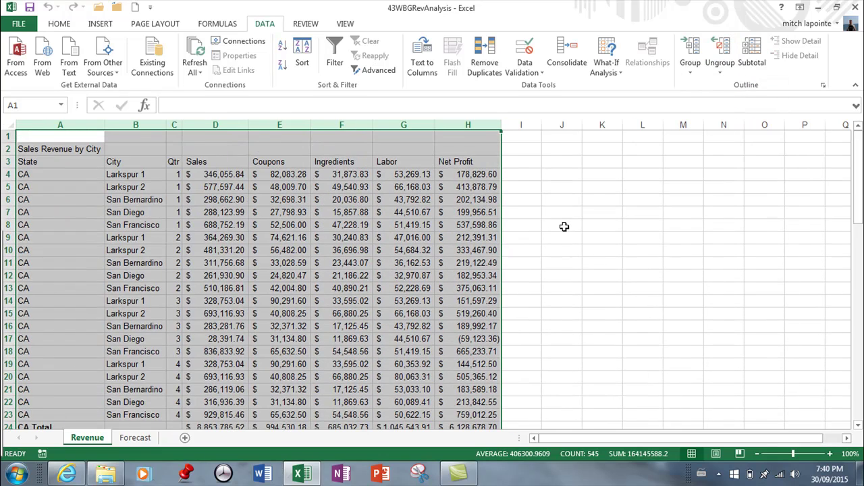
scroll(564, 225, down, 1)
scroll(566, 226, up, 1)
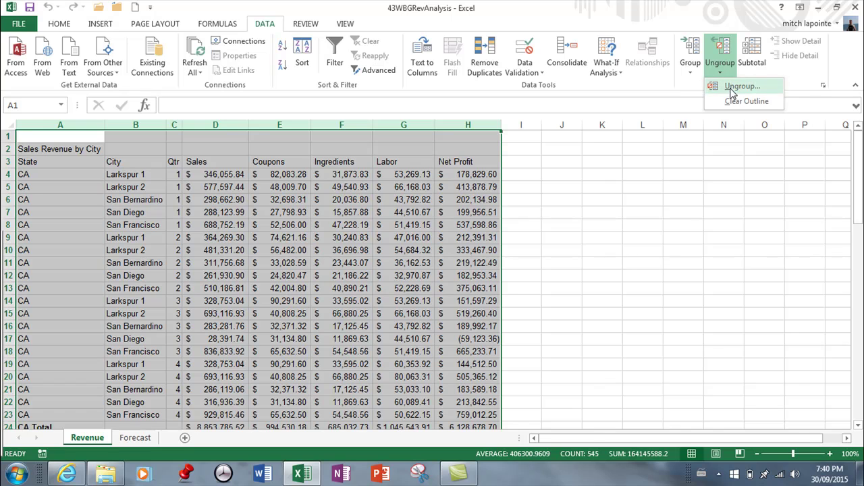
click(731, 86)
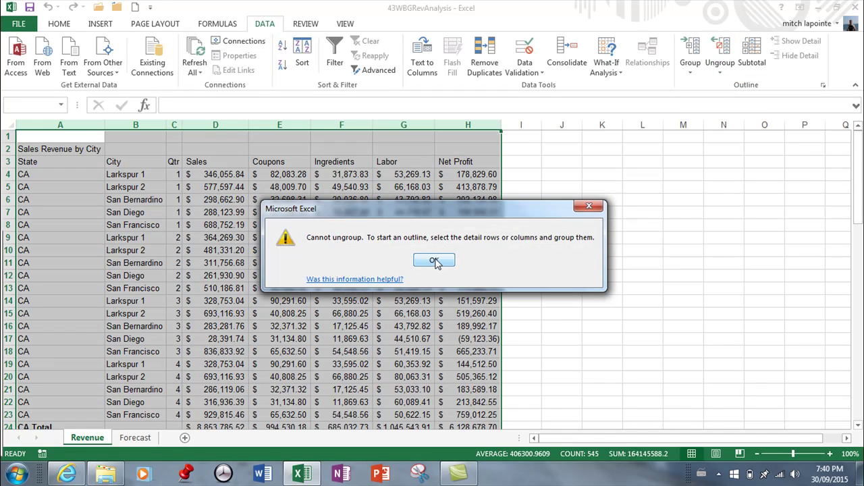
click(434, 261)
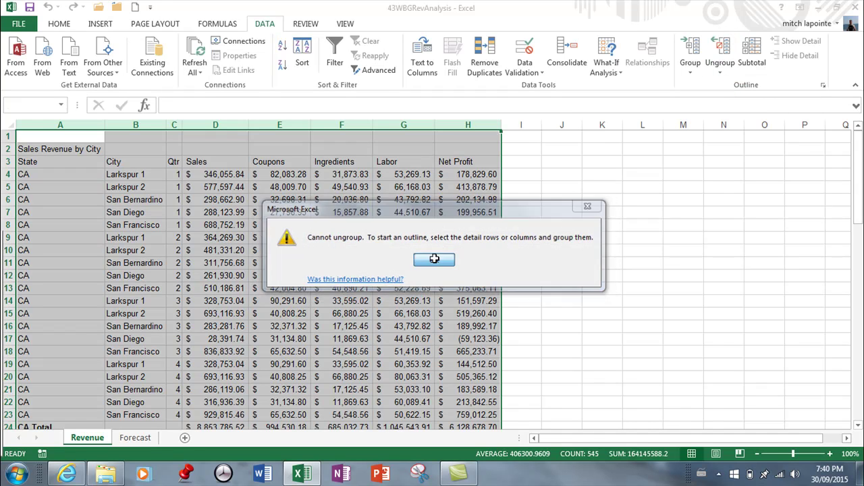
Step: Remove all subtotals with Remove All, leaving the CA, OR and WA city rows contiguous
scroll(519, 272, down, 2)
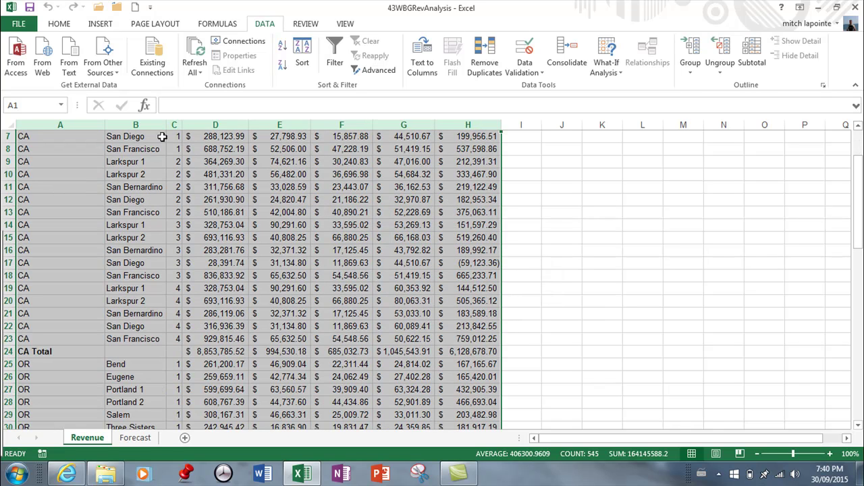
scroll(523, 269, up, 2)
scroll(128, 172, down, 4)
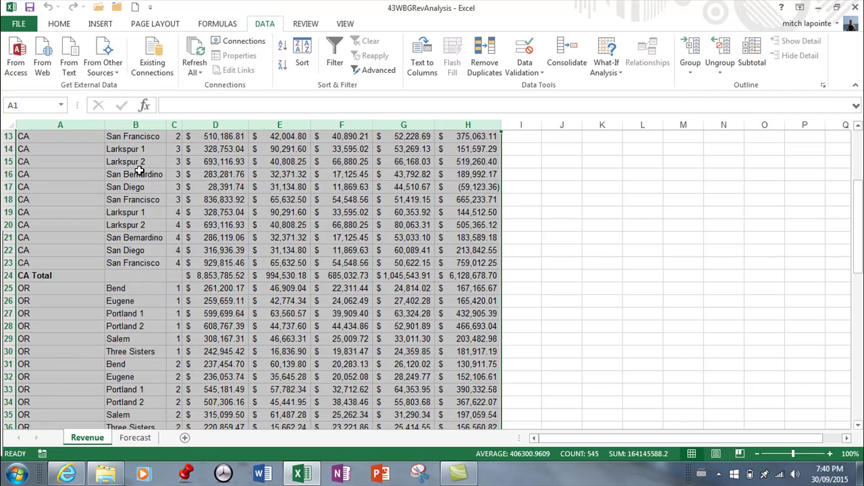
scroll(216, 187, up, 4)
scroll(289, 354, down, 3)
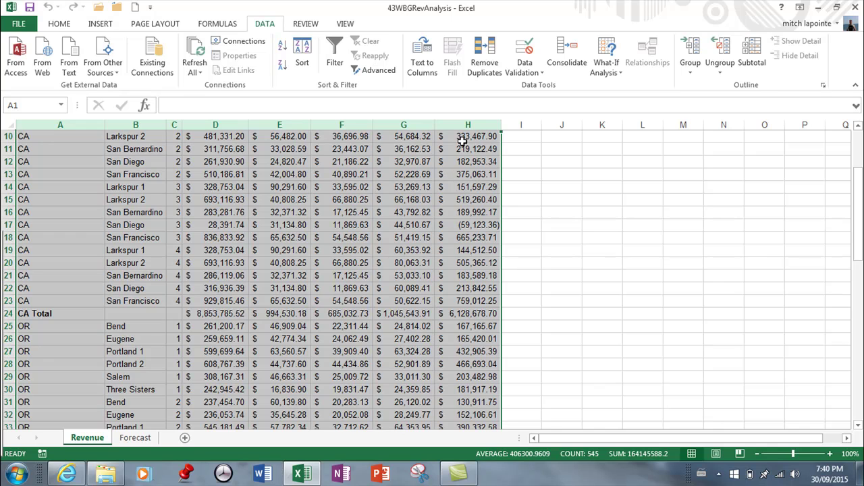
click(750, 60)
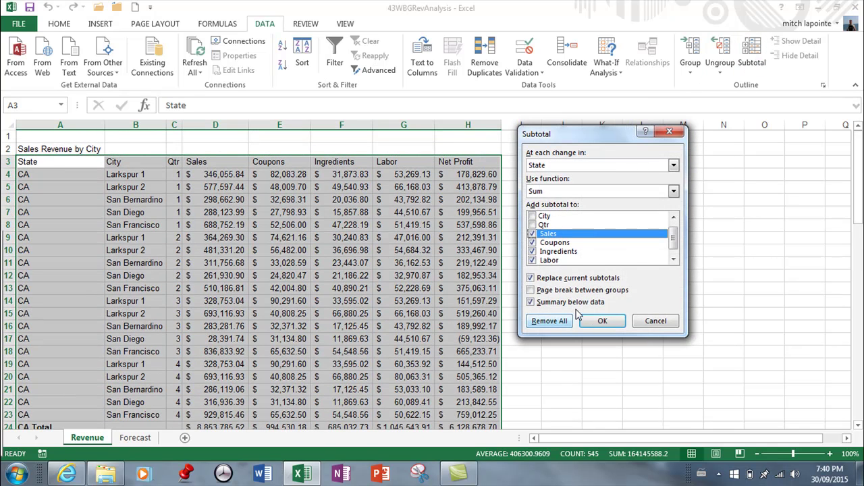
click(548, 321)
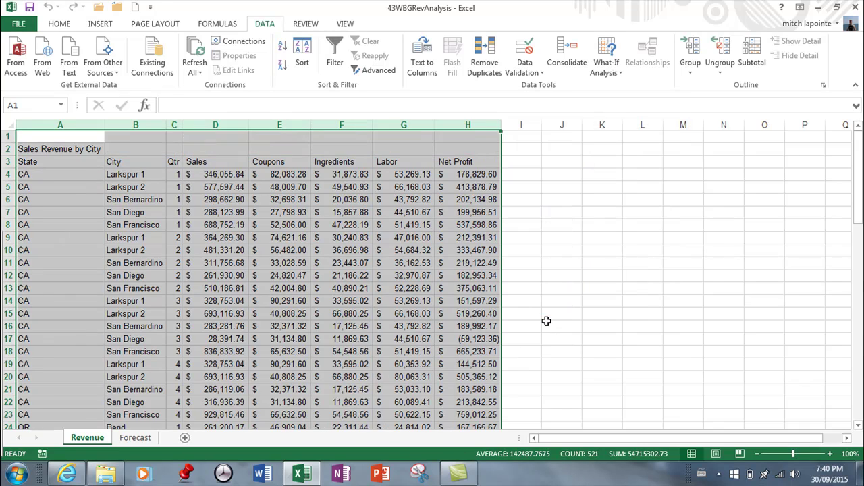
scroll(534, 284, down, 4)
scroll(533, 284, down, 14)
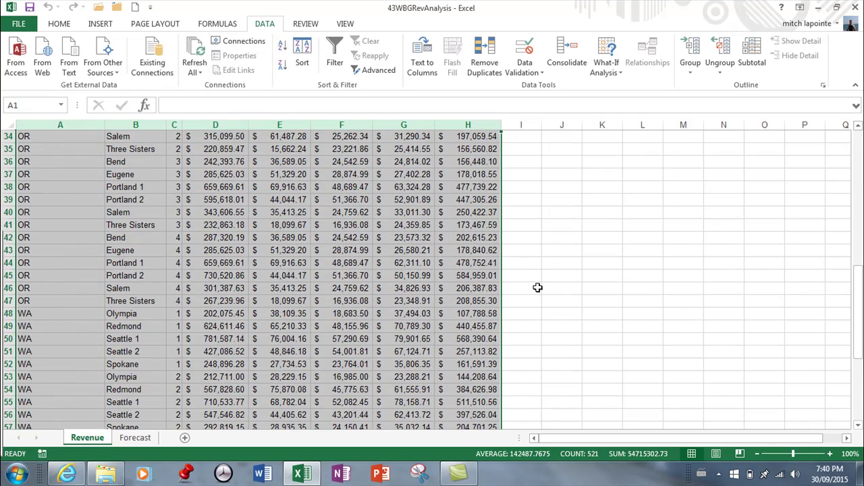
scroll(541, 291, up, 15)
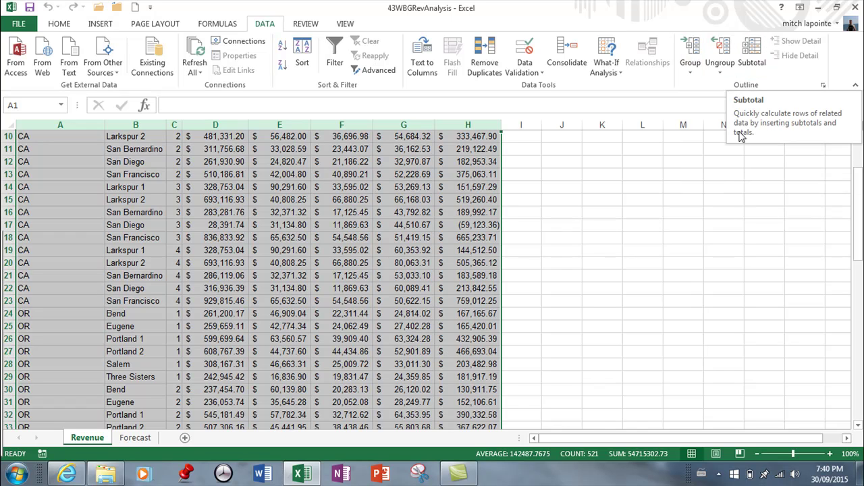
scroll(613, 196, down, 6)
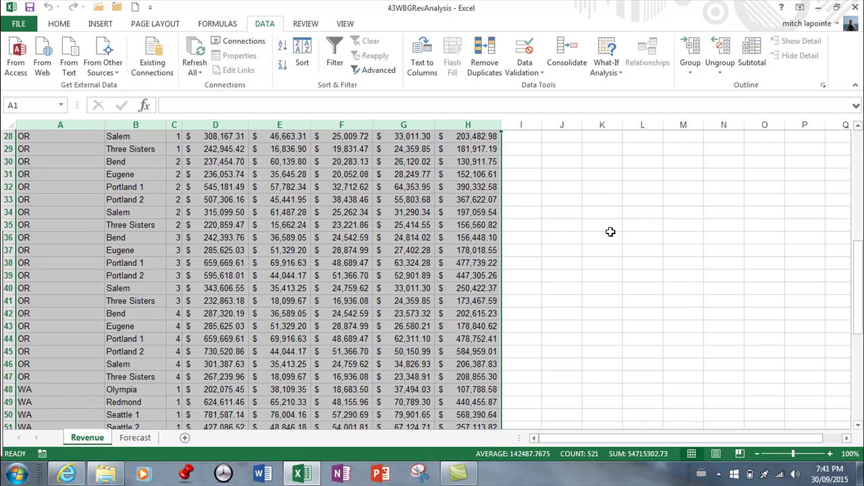